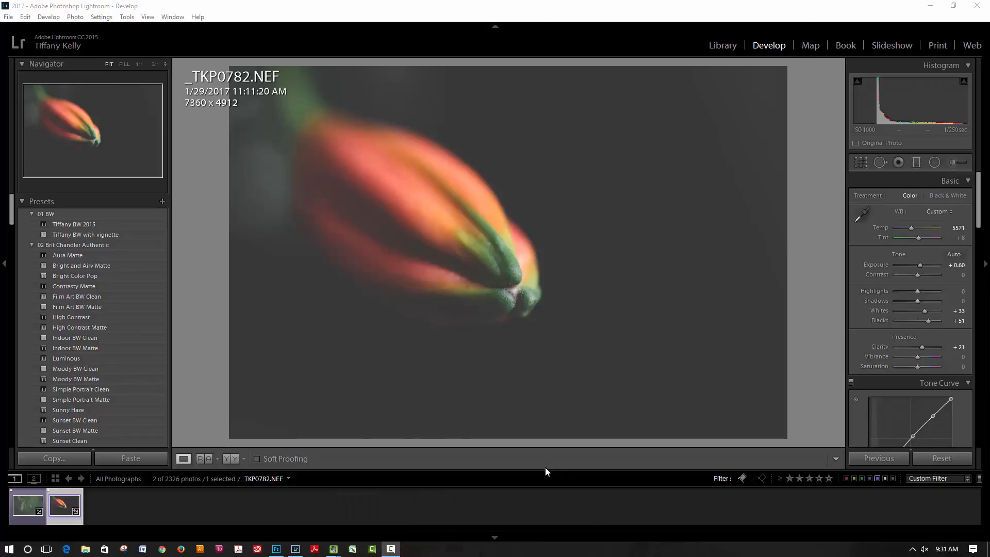
{"action": "left_click", "coordinate": [29, 509]}
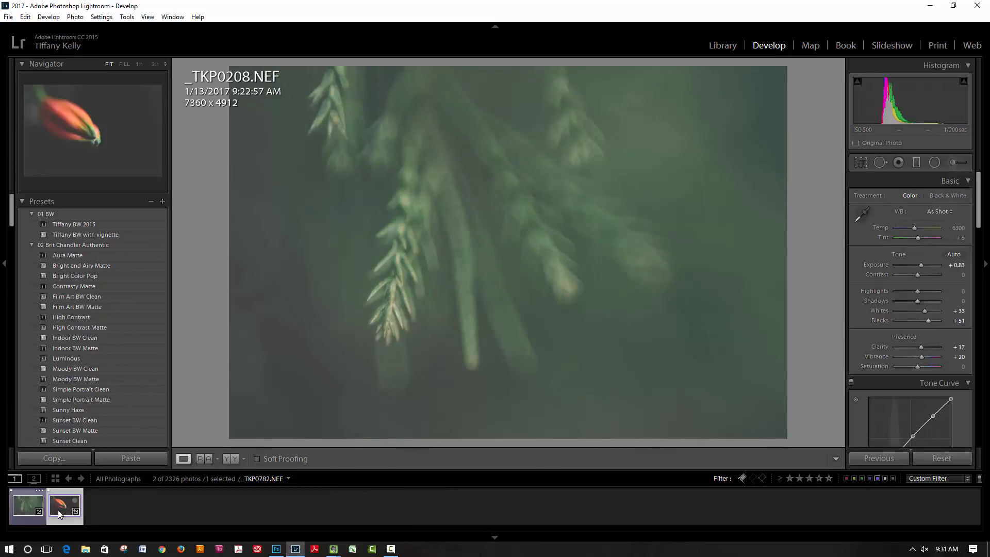
{"action": "left_click", "coordinate": [58, 510]}
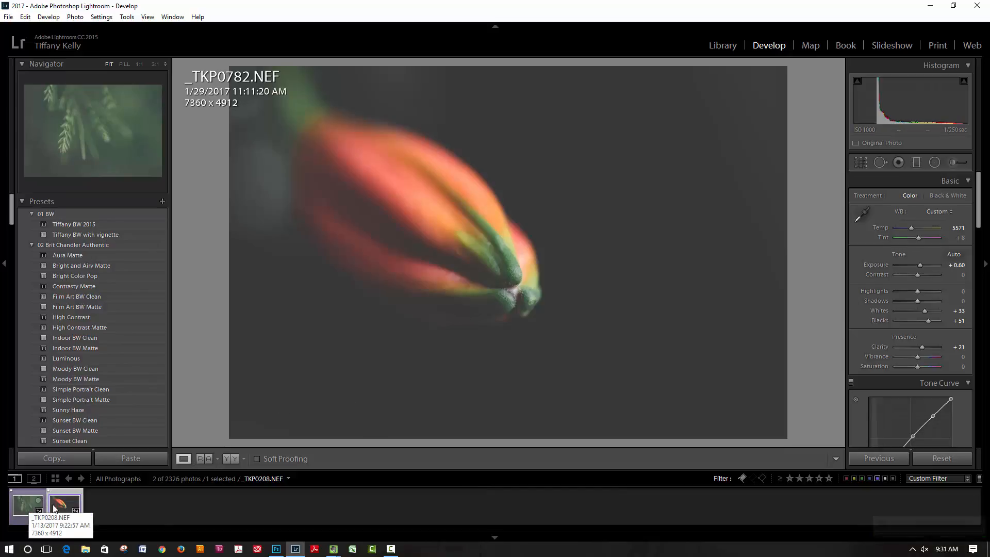
{"action": "scroll", "coordinate": [74, 350], "scroll_direction": "down", "scroll_amount": 5}
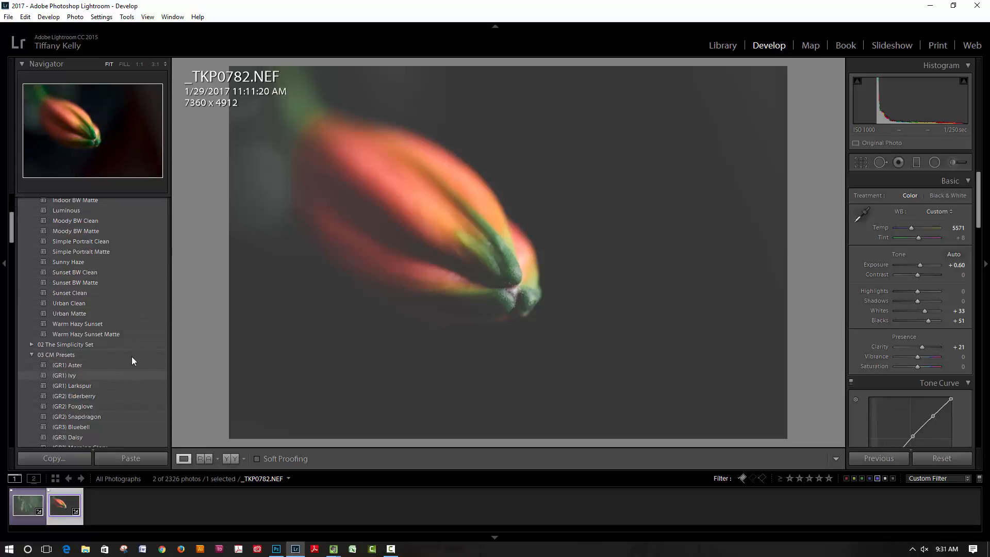
{"action": "scroll", "coordinate": [135, 345], "scroll_direction": "down", "scroll_amount": 3}
{"action": "scroll", "coordinate": [136, 346], "scroll_direction": "down", "scroll_amount": 3}
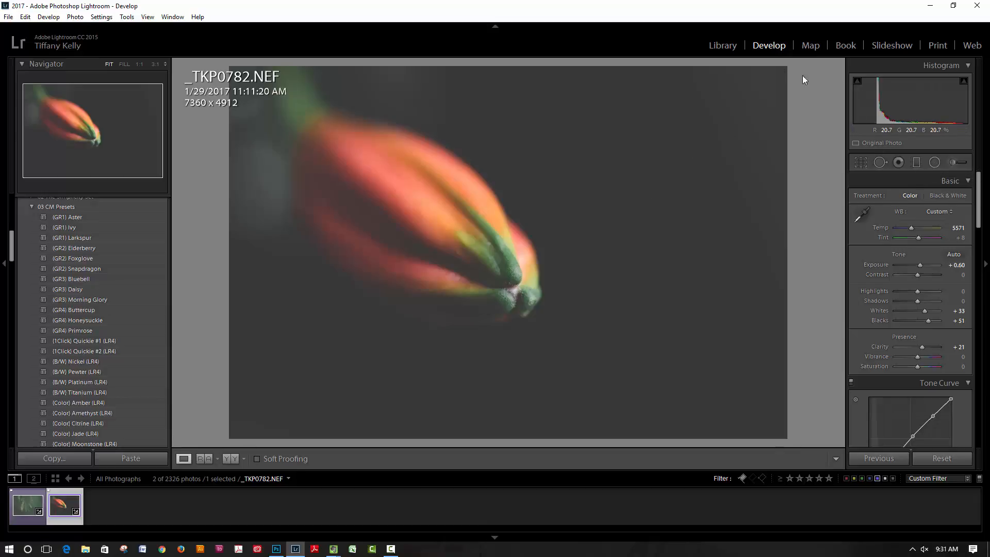
Add a graduated filter from the orange flower photo's upper-right corner with Temp 38, Exposure 0.87, Shadows 56 and Clarity -26.
{"action": "left_click", "coordinate": [913, 163]}
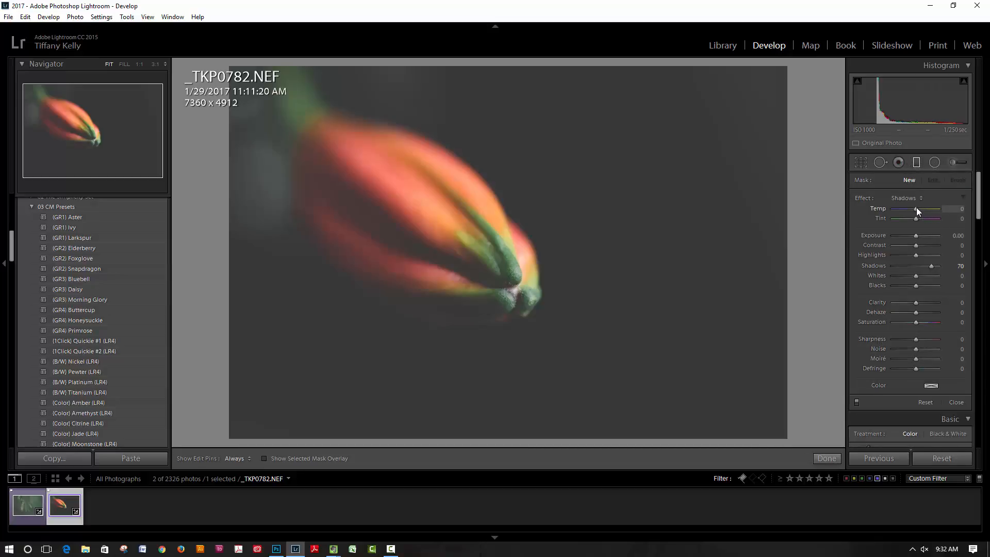
{"action": "left_click_drag", "start_coordinate": [917, 208], "coordinate": [918, 207]}
{"action": "mouse_move", "coordinate": [916, 235]}
{"action": "left_mouse_down"}
{"action": "mouse_move", "coordinate": [929, 266]}
{"action": "mouse_move", "coordinate": [919, 236]}
{"action": "left_mouse_up"}
{"action": "left_click_drag", "start_coordinate": [915, 302], "coordinate": [909, 302]}
{"action": "left_click_drag", "start_coordinate": [775, 79], "coordinate": [570, 230]}
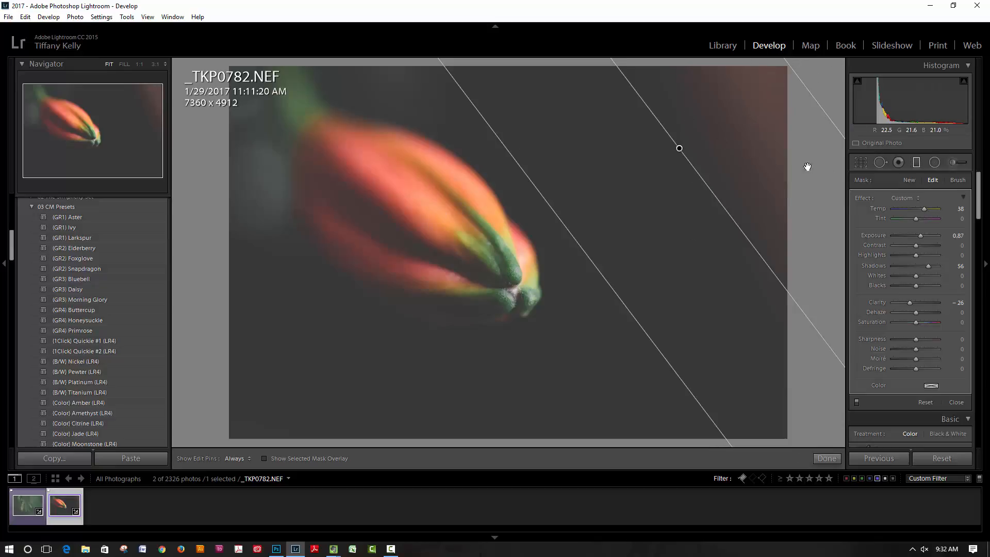
Shift the graduated filter toward the flower, rotate it to a steeper angle, and delete it.
{"action": "left_click_drag", "start_coordinate": [678, 148], "coordinate": [663, 176]}
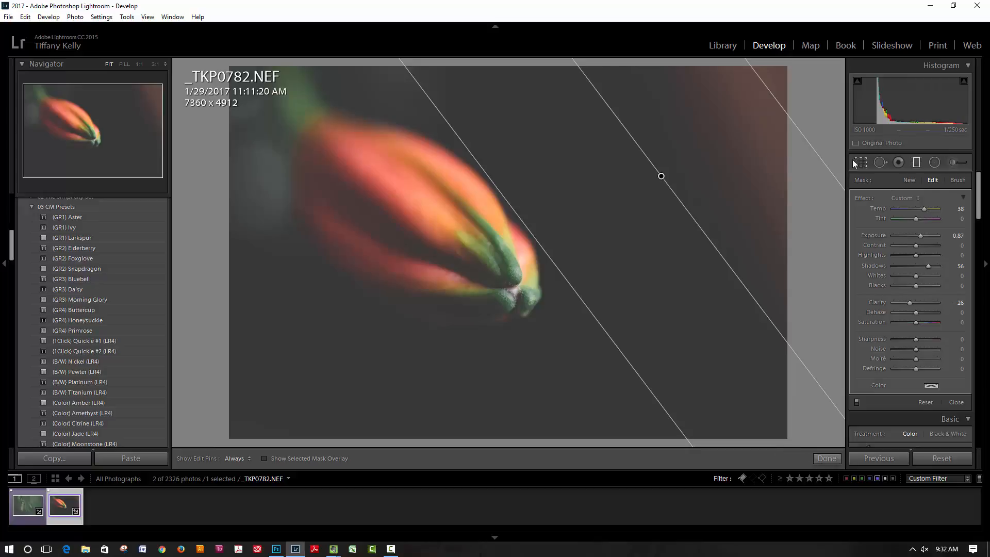
{"action": "left_click_drag", "start_coordinate": [653, 165], "coordinate": [659, 153]}
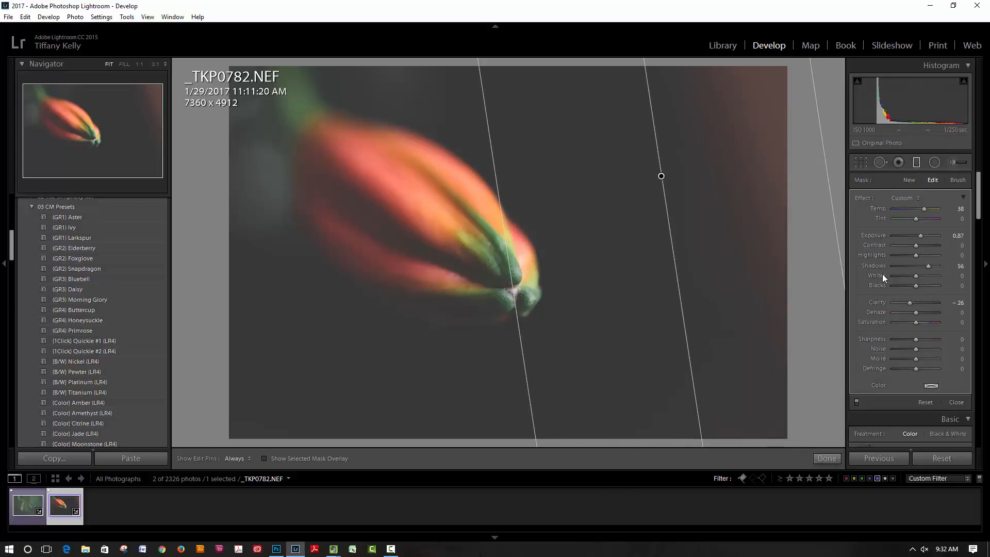
{"action": "left_click", "coordinate": [933, 221]}
{"action": "left_click_drag", "start_coordinate": [920, 323], "coordinate": [926, 324]}
{"action": "key", "text": "Delete"}
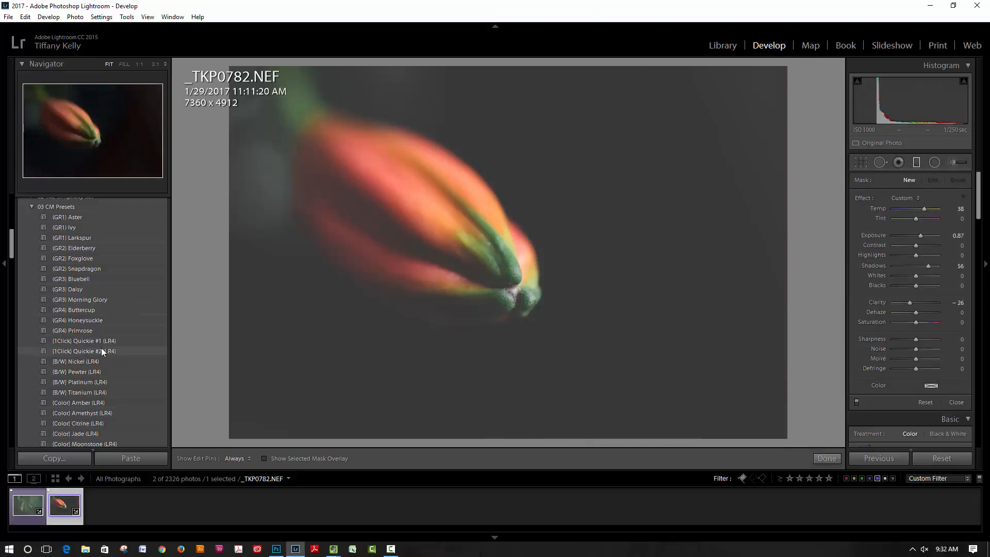
Try the "+ sunbeam (ii)" preset on the orange flower photo and "+ open shade (i)" on the green evergreen photo.
{"action": "scroll", "coordinate": [109, 319], "scroll_direction": "down", "scroll_amount": 8}
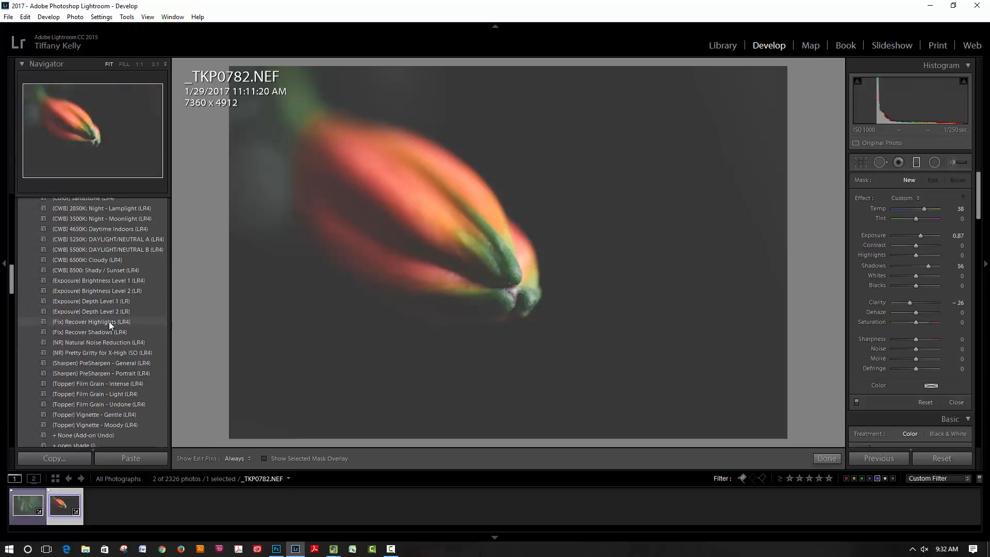
{"action": "scroll", "coordinate": [108, 322], "scroll_direction": "down", "scroll_amount": 5}
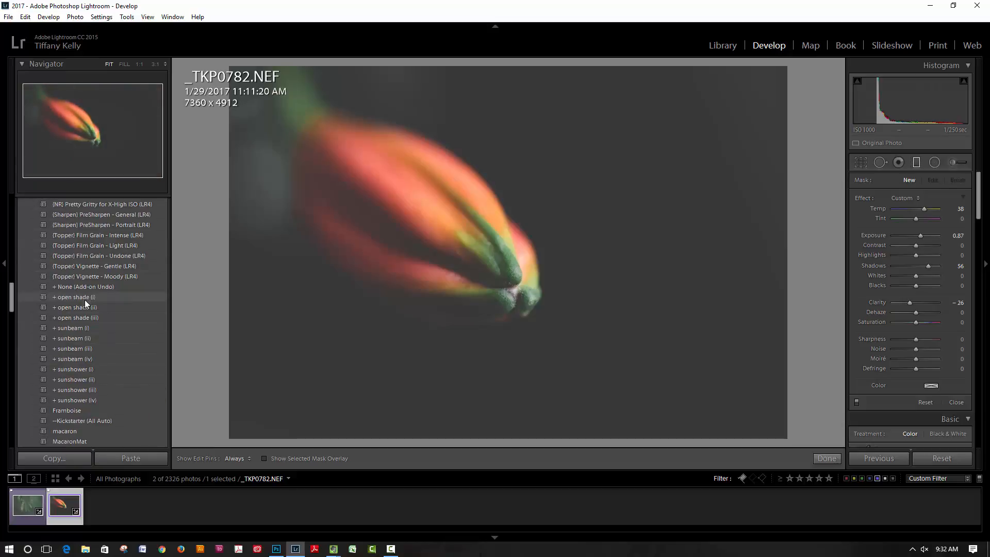
{"action": "left_click", "coordinate": [85, 338]}
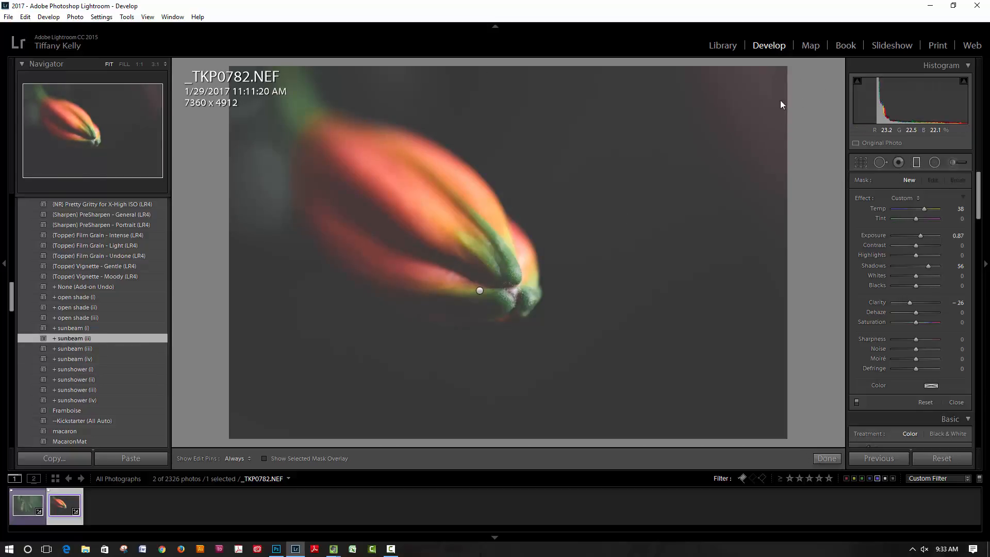
{"action": "left_click", "coordinate": [27, 513]}
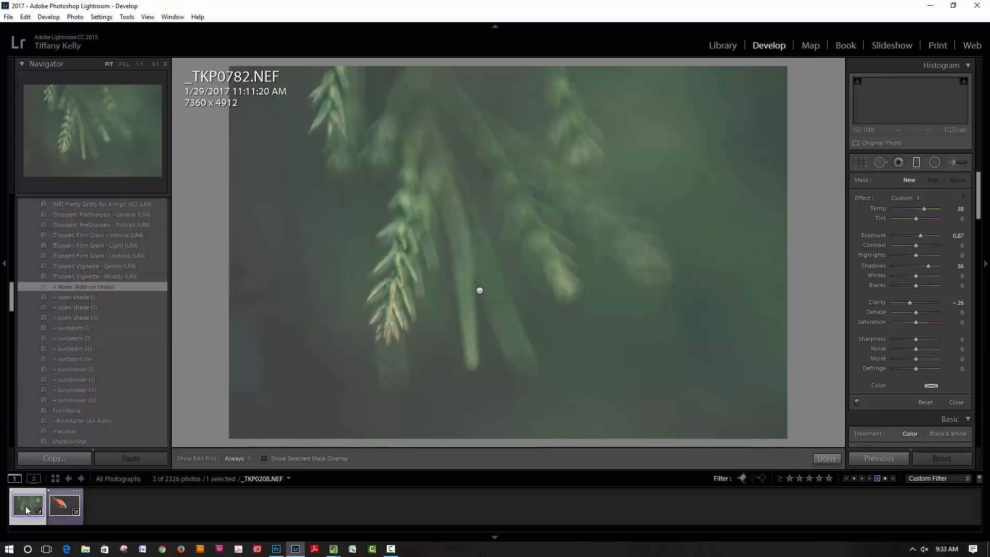
{"action": "left_click", "coordinate": [82, 298]}
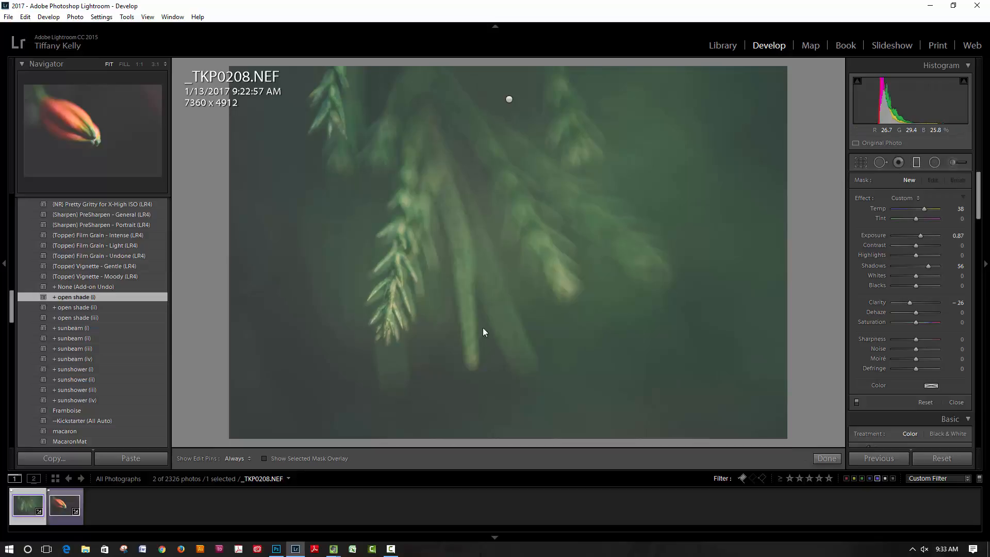
Clear the add-on light effects from the orange flower photo with the "+ None (Add-on Undo)" preset.
{"action": "left_click", "coordinate": [60, 512]}
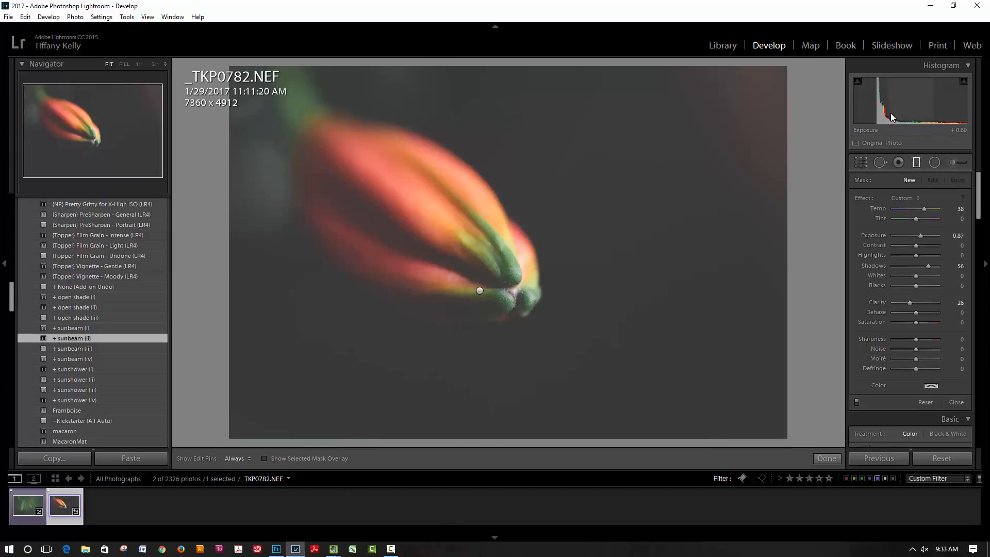
{"action": "left_click", "coordinate": [84, 287]}
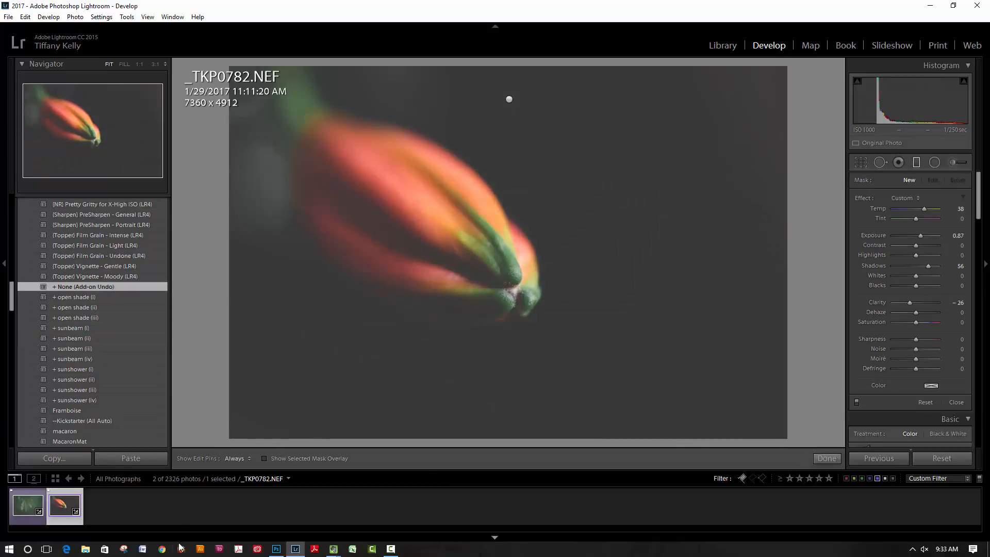
{"action": "left_click", "coordinate": [509, 99]}
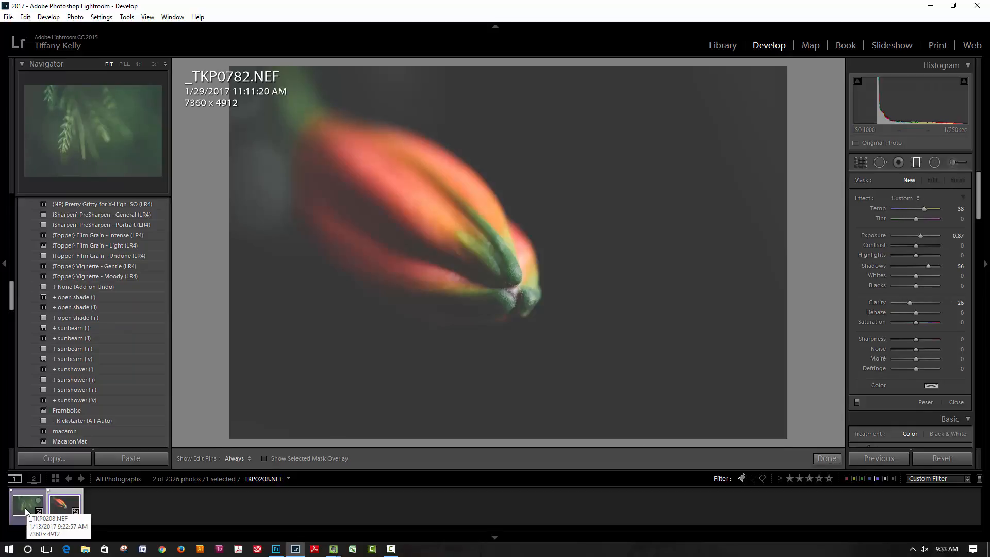
Export both photos to the hard drive with unique names so that they open in Adobe Photoshop CC 2017.
{"action": "left_click", "coordinate": [25, 508], "text": "ctrl"}
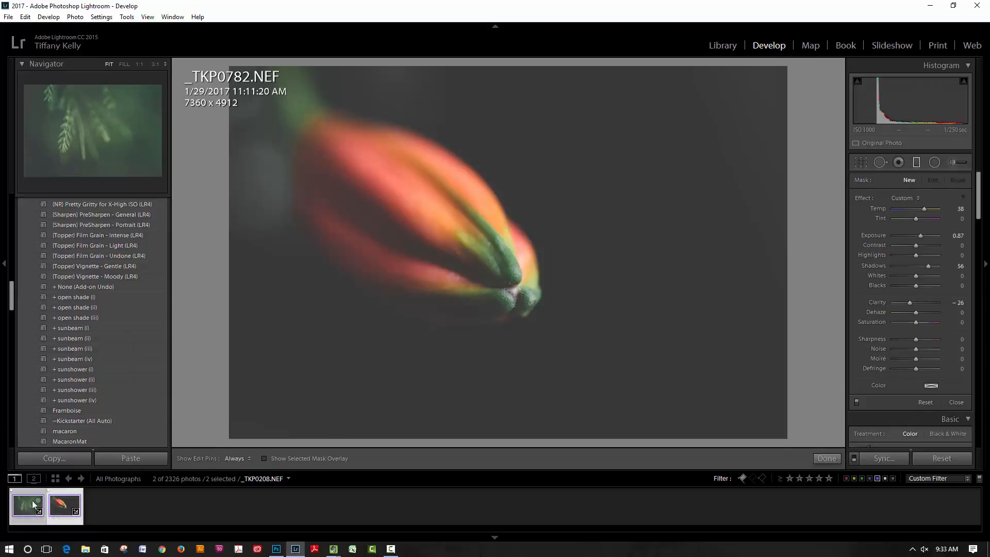
{"action": "left_click", "coordinate": [11, 17]}
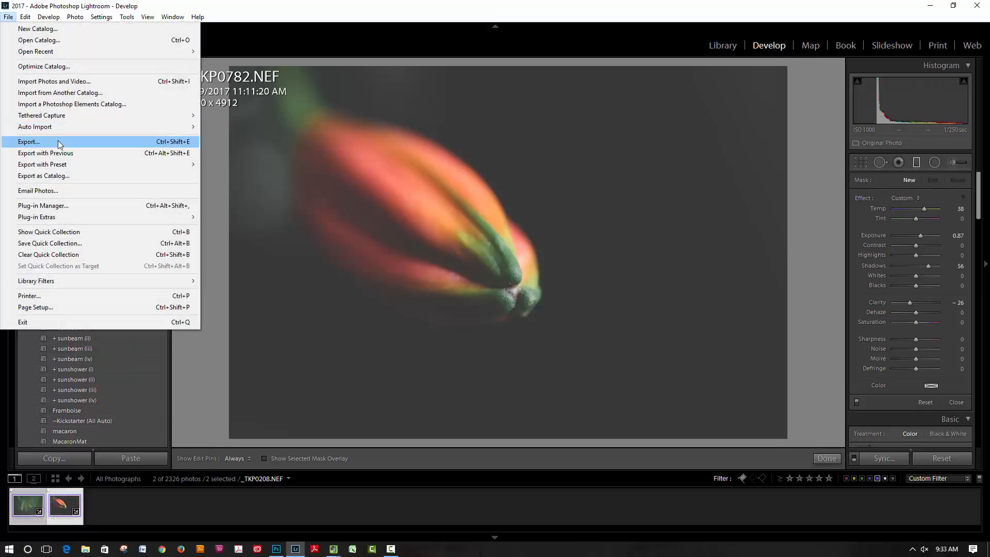
{"action": "left_click", "coordinate": [58, 140]}
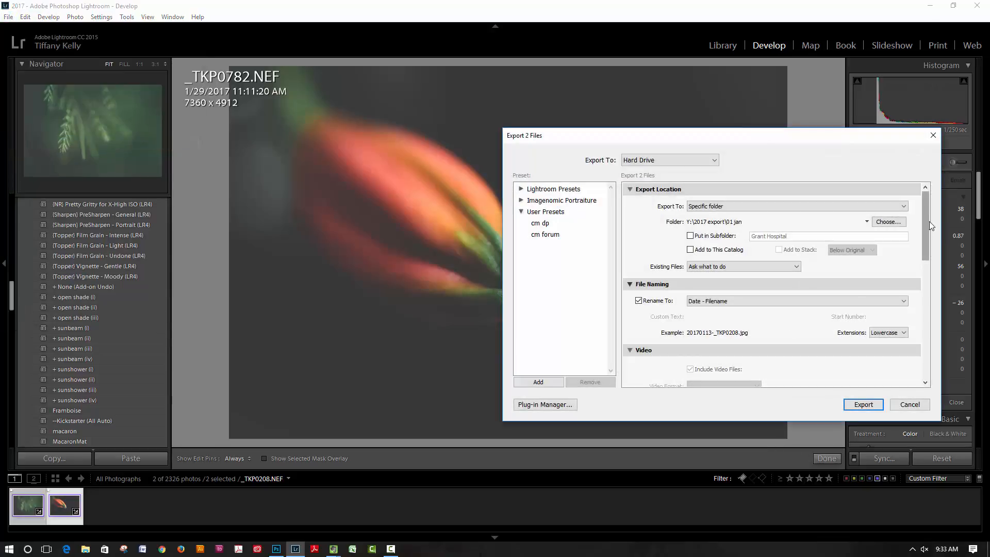
{"action": "left_click_drag", "start_coordinate": [927, 218], "coordinate": [933, 355]}
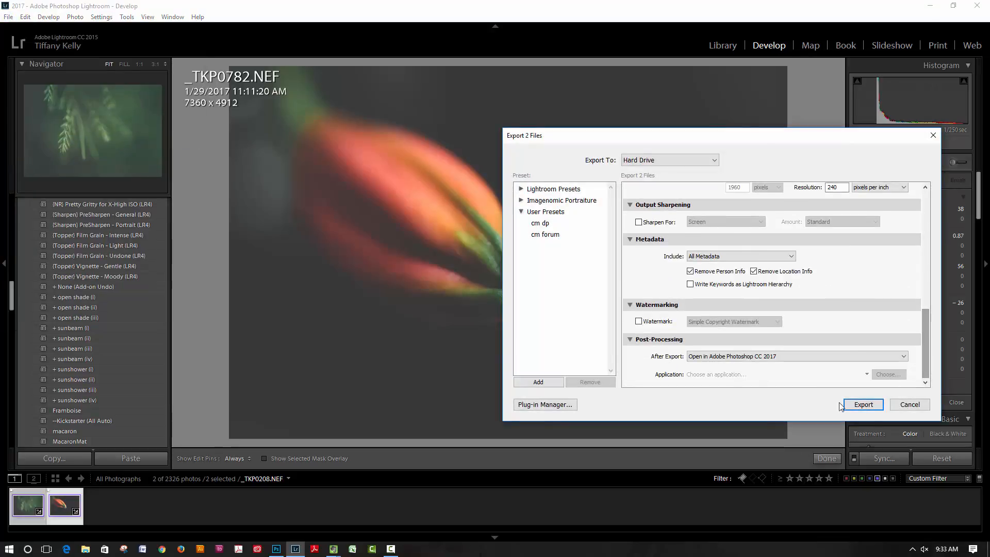
{"action": "left_click", "coordinate": [863, 405]}
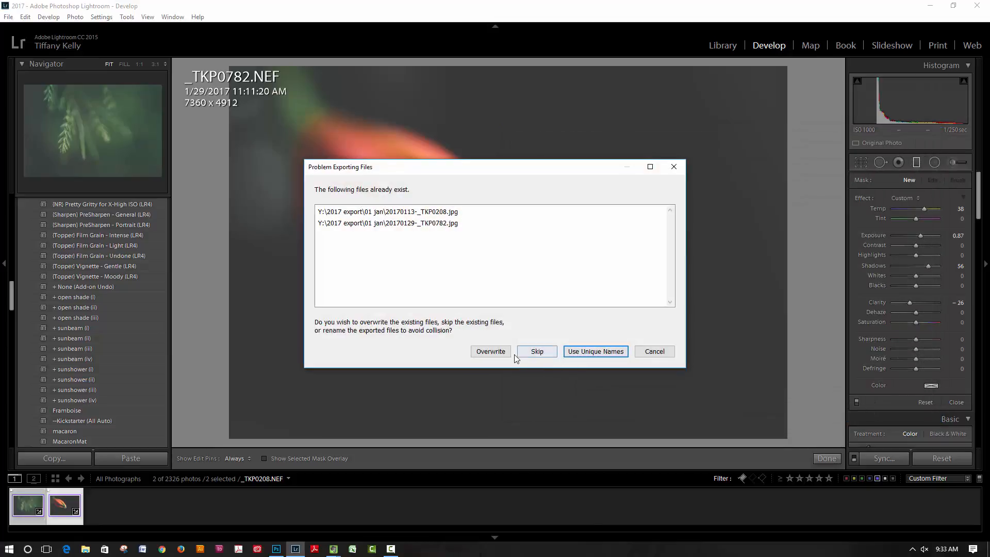
{"action": "left_click", "coordinate": [598, 353]}
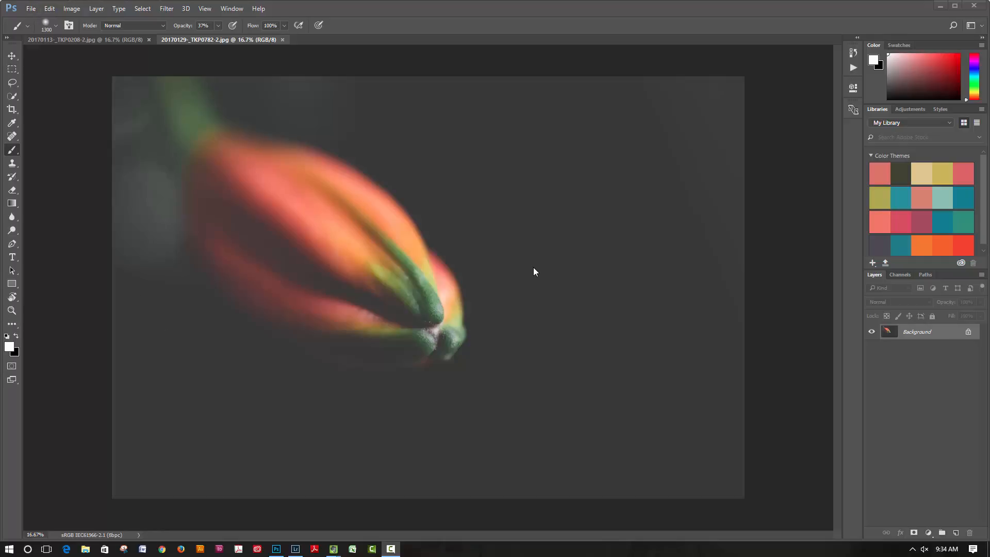
Place Texture Gift 2.jpg as an embedded layer over the orange flower photo.
{"action": "left_click", "coordinate": [30, 9]}
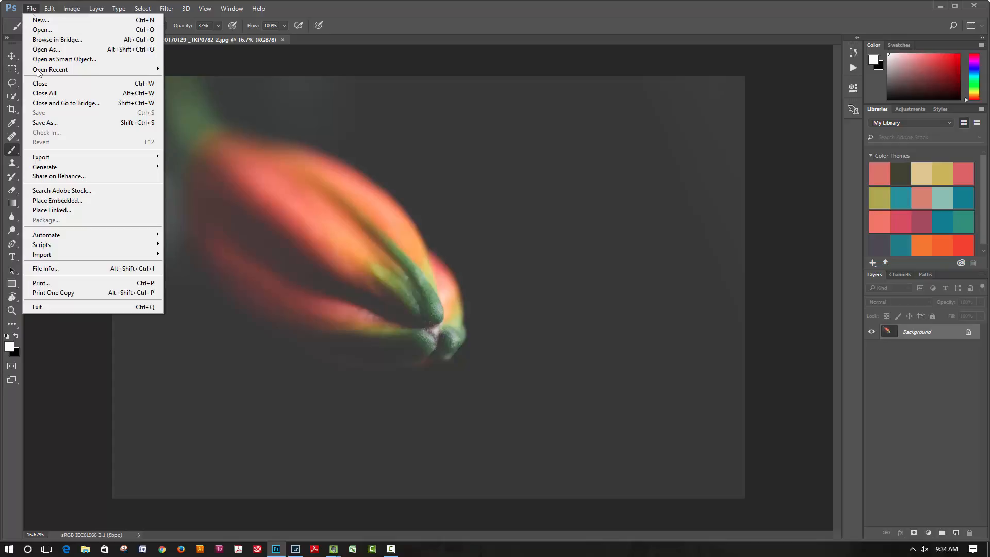
{"action": "left_click", "coordinate": [52, 199]}
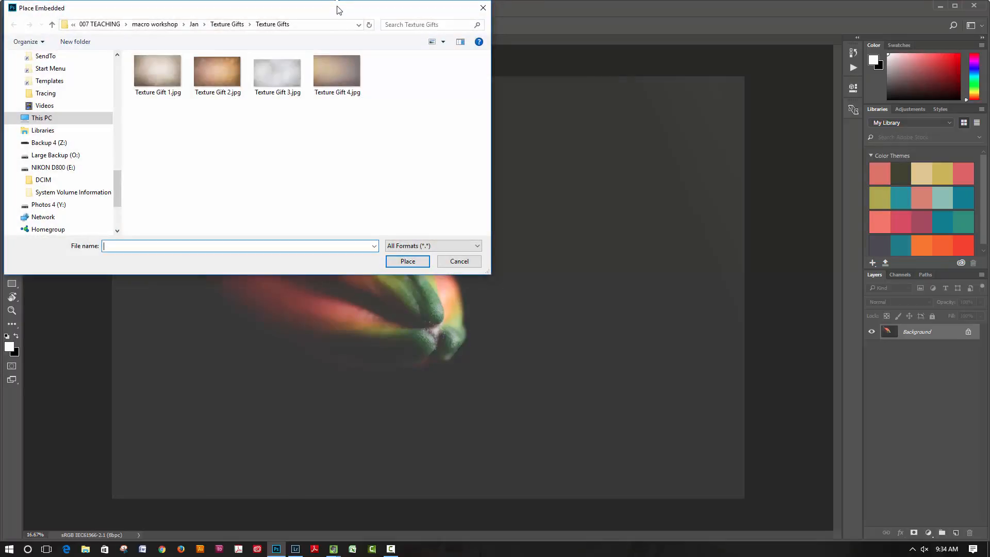
{"action": "left_click_drag", "start_coordinate": [337, 9], "coordinate": [677, 256]}
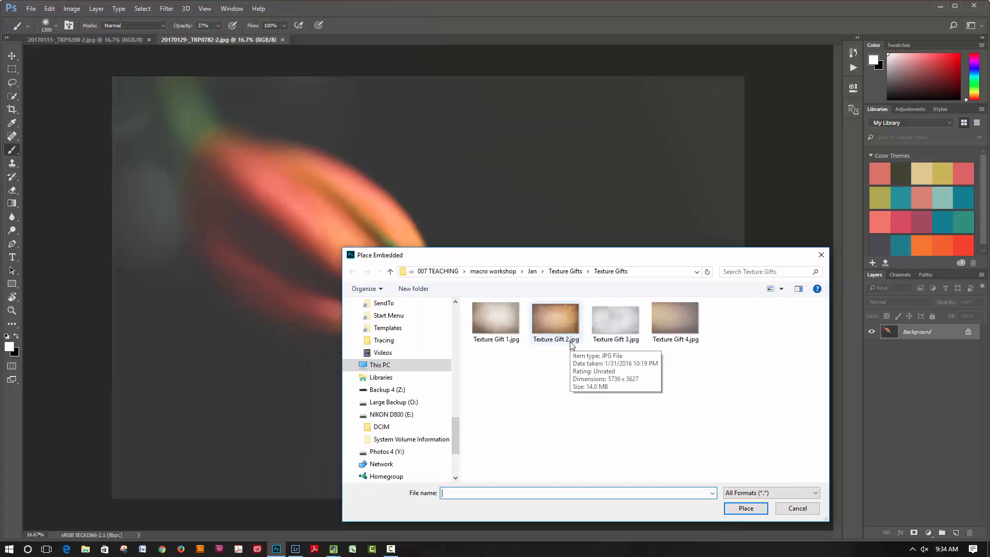
{"action": "left_click", "coordinate": [554, 340]}
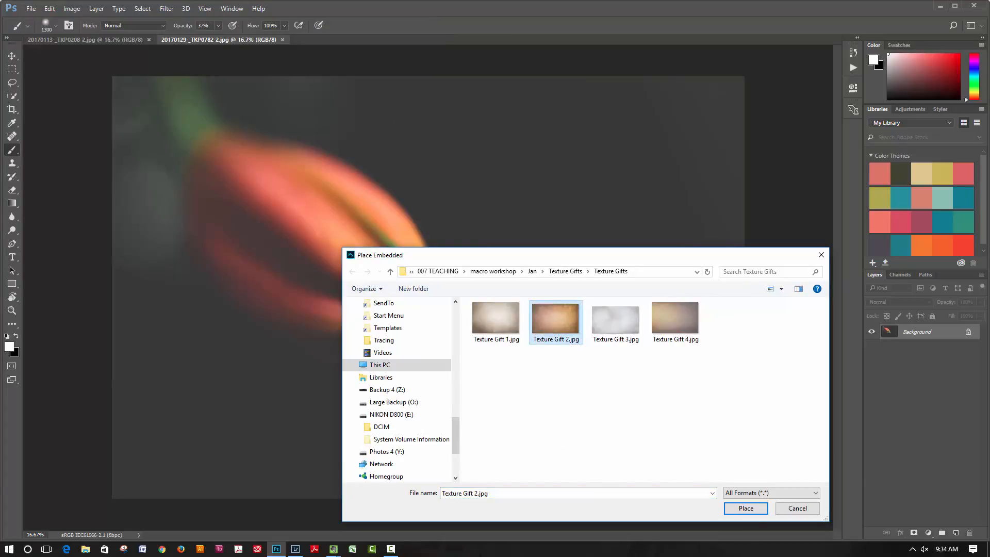
{"action": "left_click", "coordinate": [746, 509]}
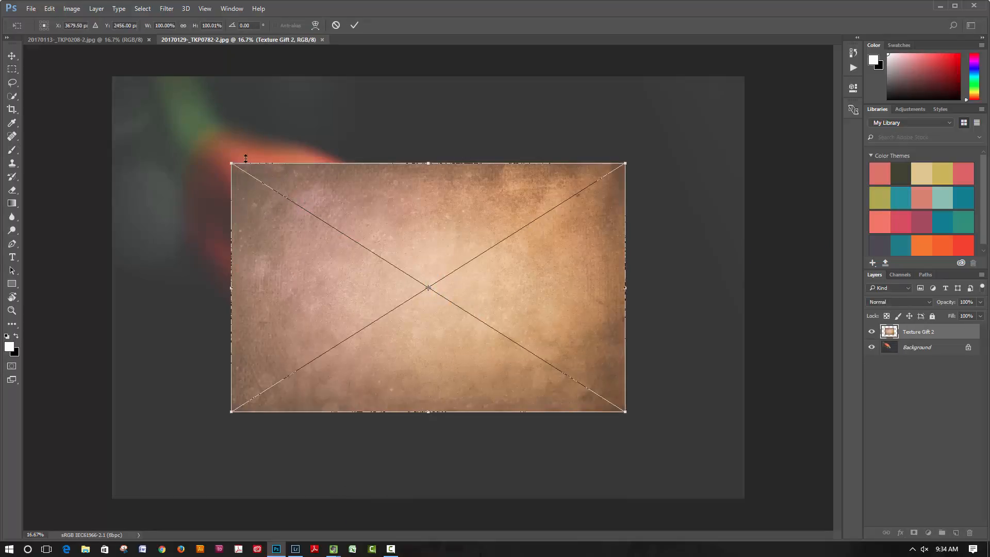
Enlarge the placed texture proportionally to about 171% so it covers the whole canvas, and commit the placement.
{"action": "left_click_drag", "start_coordinate": [205, 126], "coordinate": [69, 40]}
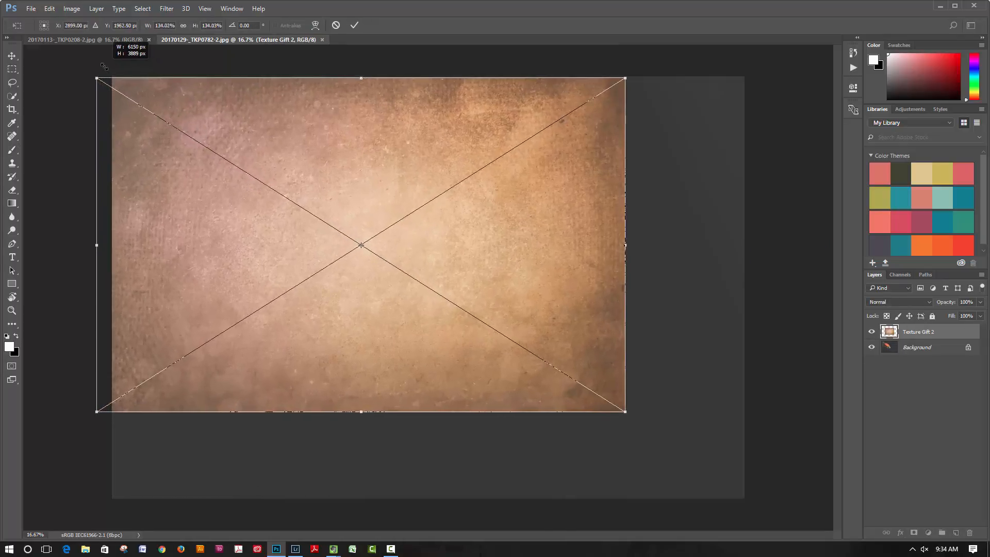
{"action": "left_click_drag", "start_coordinate": [624, 412], "coordinate": [756, 519]}
{"action": "left_click_drag", "start_coordinate": [756, 519], "coordinate": [756, 519]}
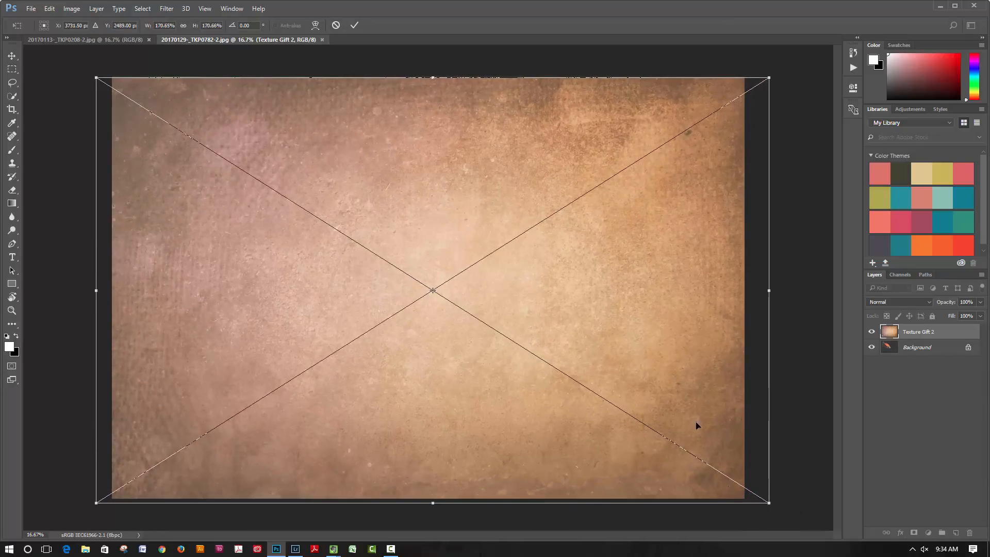
{"action": "key", "text": "b"}
{"action": "key", "text": "Return"}
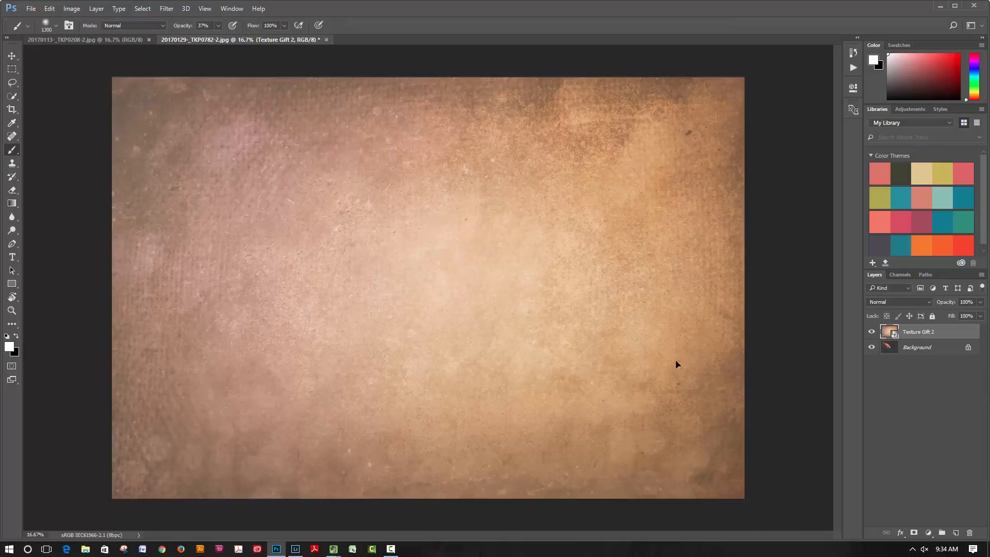
Lower the Texture Gift 2 layer's opacity to 21%.
{"action": "left_click", "coordinate": [980, 302]}
{"action": "left_click_drag", "start_coordinate": [966, 316], "coordinate": [966, 316]}
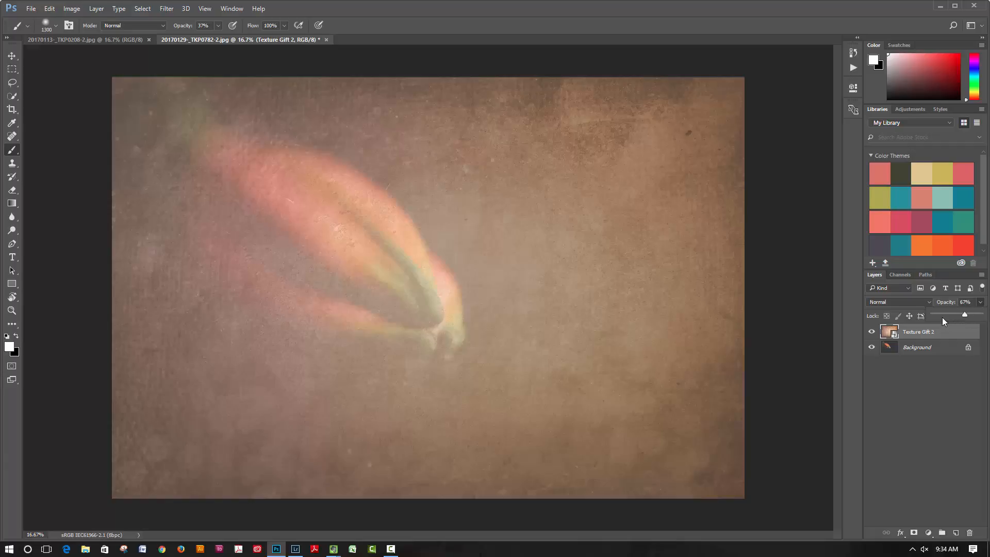
{"action": "left_click", "coordinate": [942, 314]}
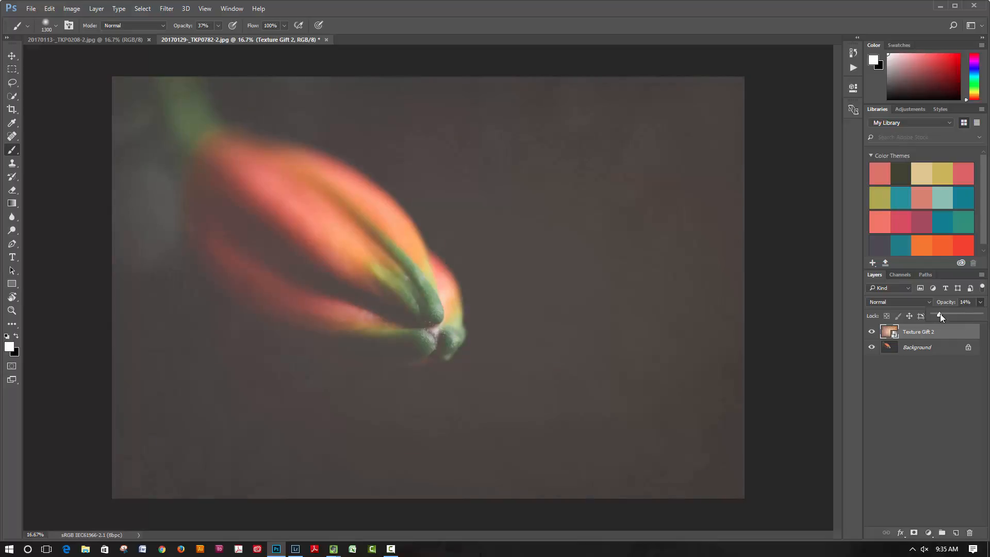
{"action": "left_click_drag", "start_coordinate": [970, 315], "coordinate": [941, 316]}
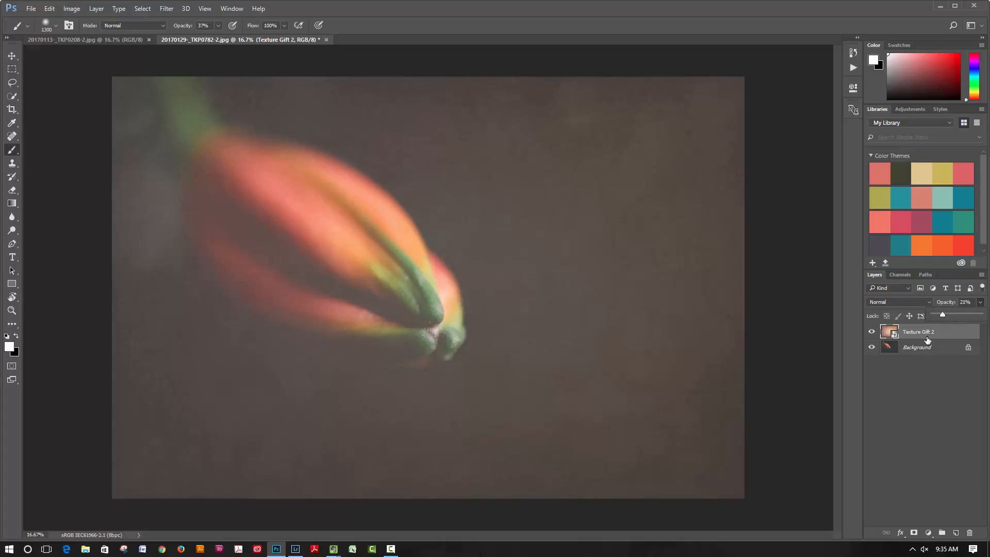
Try the Soft Light and Screen blend modes on the Texture Gift 2 layer.
{"action": "left_click", "coordinate": [903, 302]}
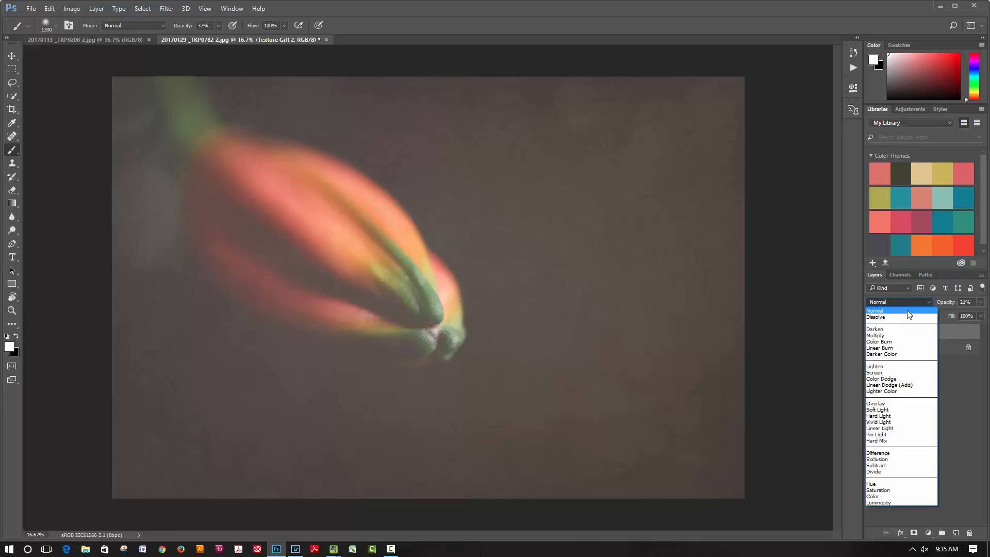
{"action": "left_click", "coordinate": [898, 410]}
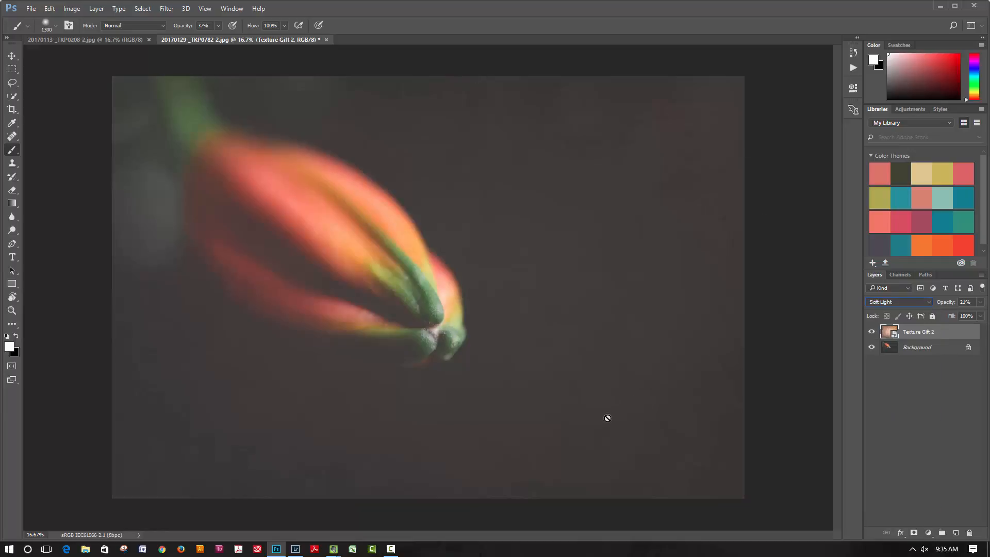
{"action": "left_click", "coordinate": [900, 302]}
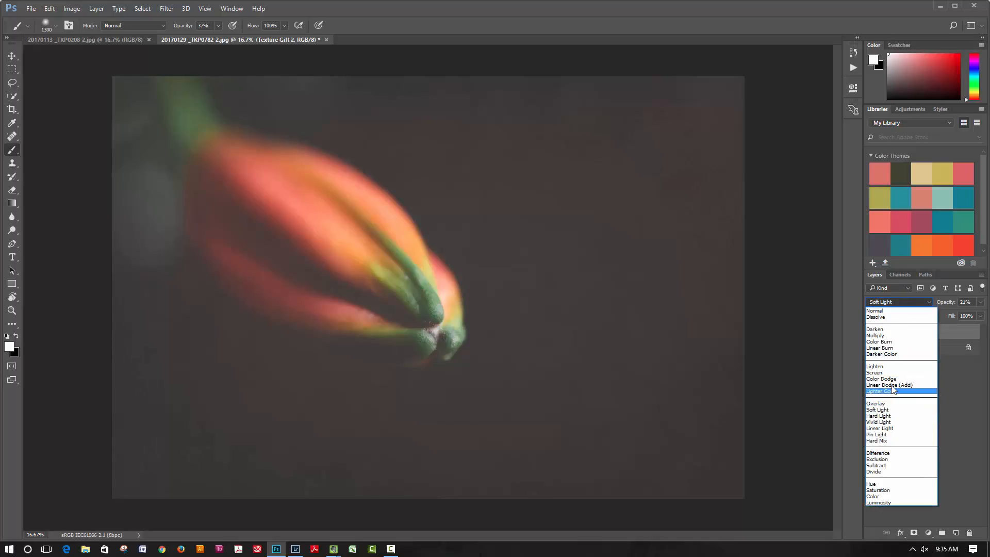
{"action": "left_click", "coordinate": [892, 373]}
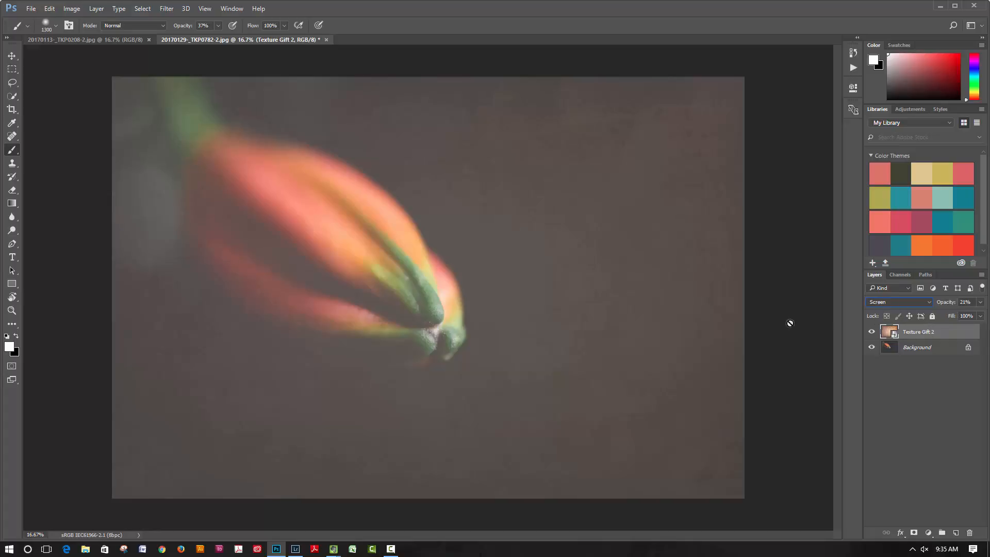
Lower the Texture Gift 2 layer's opacity to 16% and keep that layer selected.
{"action": "left_click", "coordinate": [980, 302]}
{"action": "left_click", "coordinate": [928, 367]}
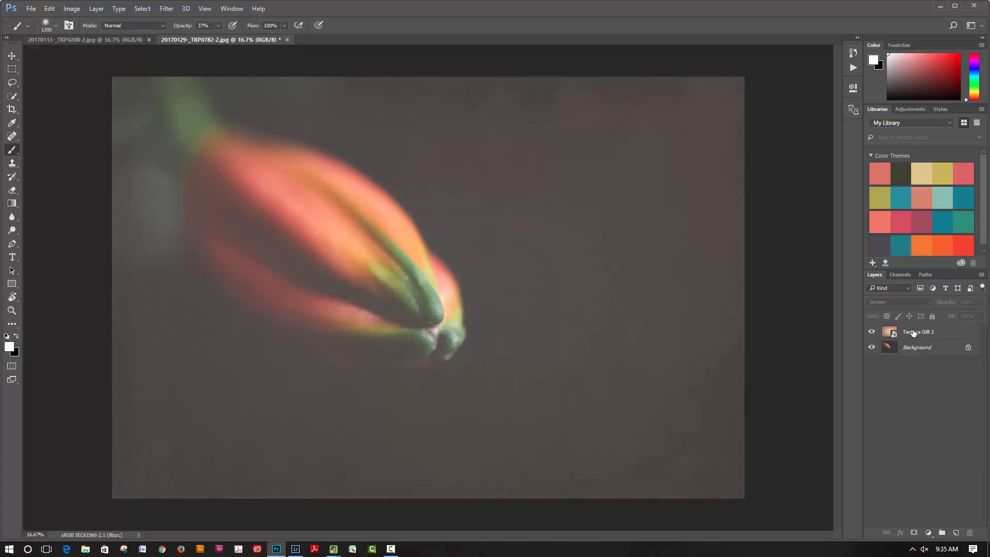
{"action": "left_click", "coordinate": [913, 334]}
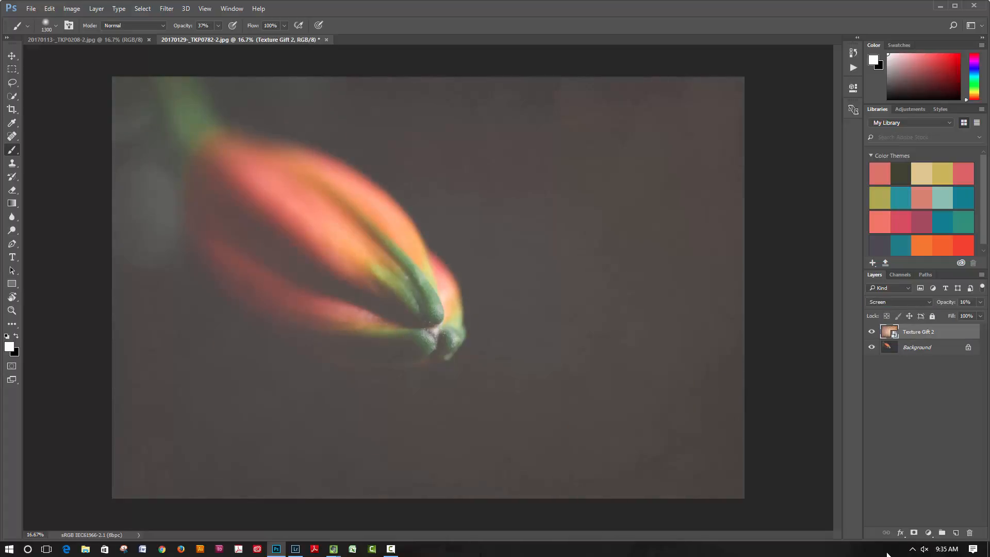
Add a mask to the Texture Gift 2 layer and paint black over the flower, first at 37% and again at 55% brush opacity.
{"action": "left_click", "coordinate": [915, 533]}
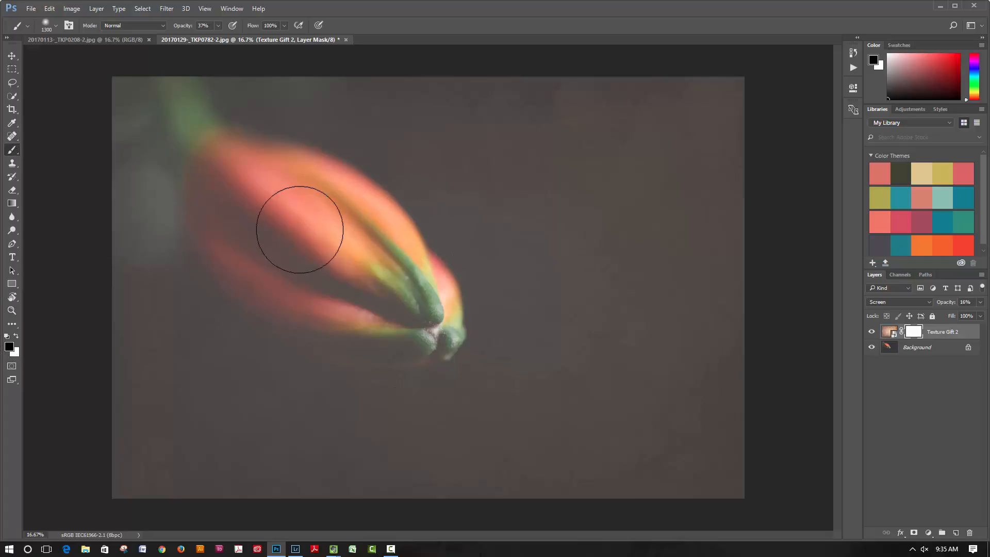
{"action": "mouse_move", "coordinate": [289, 248]}
{"action": "left_mouse_down"}
{"action": "mouse_move", "coordinate": [336, 293]}
{"action": "mouse_move", "coordinate": [402, 307]}
{"action": "mouse_move", "coordinate": [315, 239]}
{"action": "mouse_move", "coordinate": [328, 218]}
{"action": "mouse_move", "coordinate": [389, 302]}
{"action": "mouse_move", "coordinate": [435, 313]}
{"action": "mouse_move", "coordinate": [399, 306]}
{"action": "mouse_move", "coordinate": [299, 190]}
{"action": "mouse_move", "coordinate": [328, 207]}
{"action": "mouse_move", "coordinate": [413, 309]}
{"action": "mouse_move", "coordinate": [362, 237]}
{"action": "mouse_move", "coordinate": [387, 338]}
{"action": "left_mouse_up"}
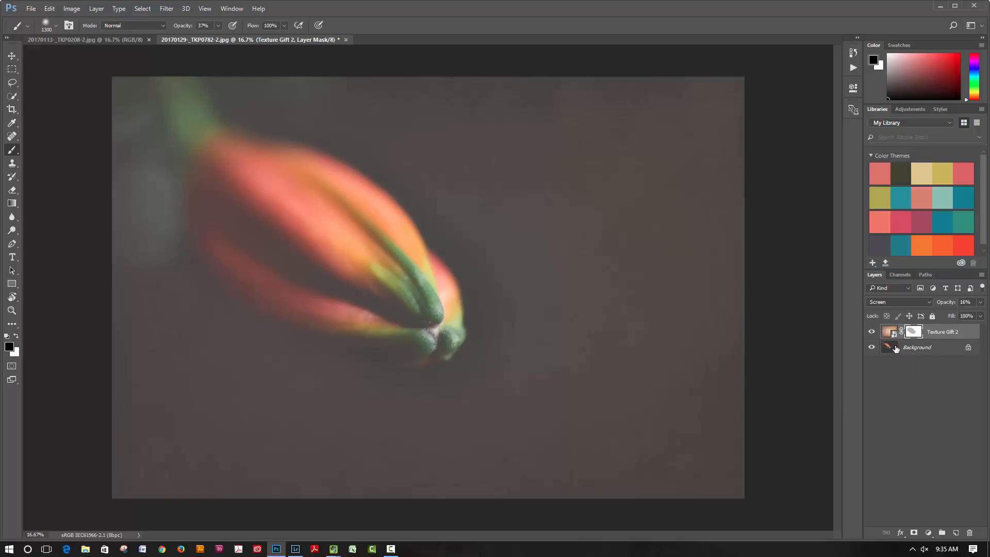
{"action": "left_click", "coordinate": [227, 38]}
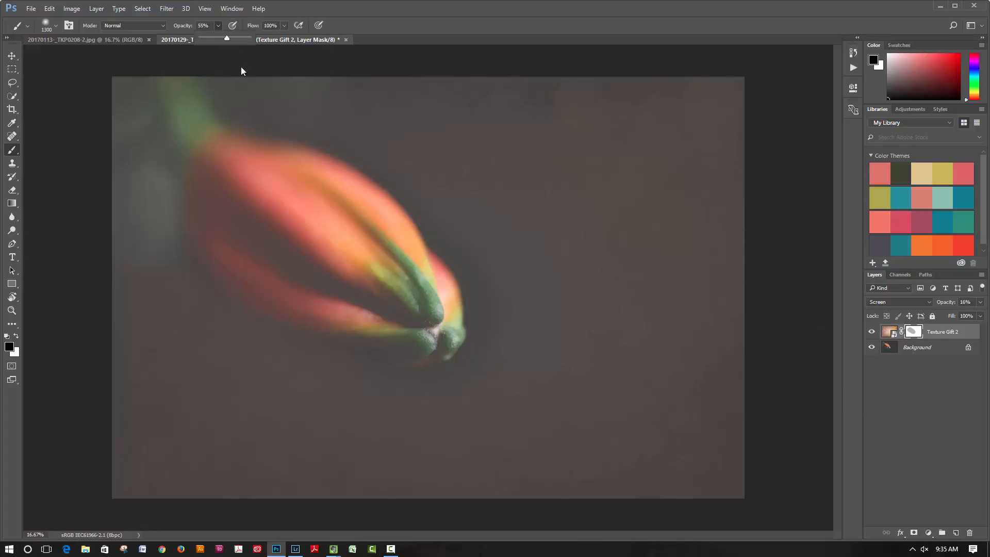
{"action": "mouse_move", "coordinate": [365, 282]}
{"action": "left_mouse_down"}
{"action": "mouse_move", "coordinate": [362, 263]}
{"action": "mouse_move", "coordinate": [407, 325]}
{"action": "mouse_move", "coordinate": [448, 359]}
{"action": "left_mouse_up"}
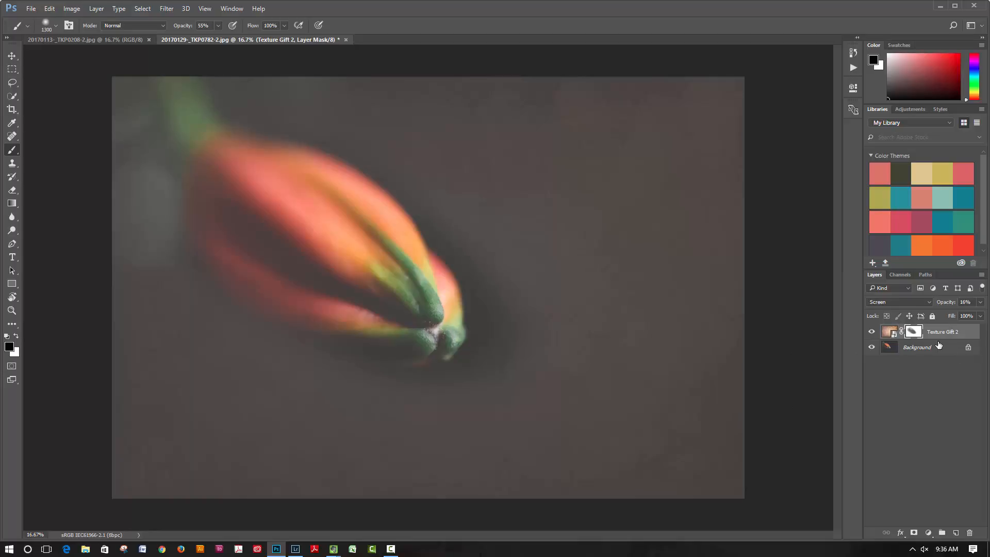
Set the Texture Gift 2 layer's blend mode to Hard Light, reduce its opacity slightly, and deselect the layer.
{"action": "left_click", "coordinate": [929, 301]}
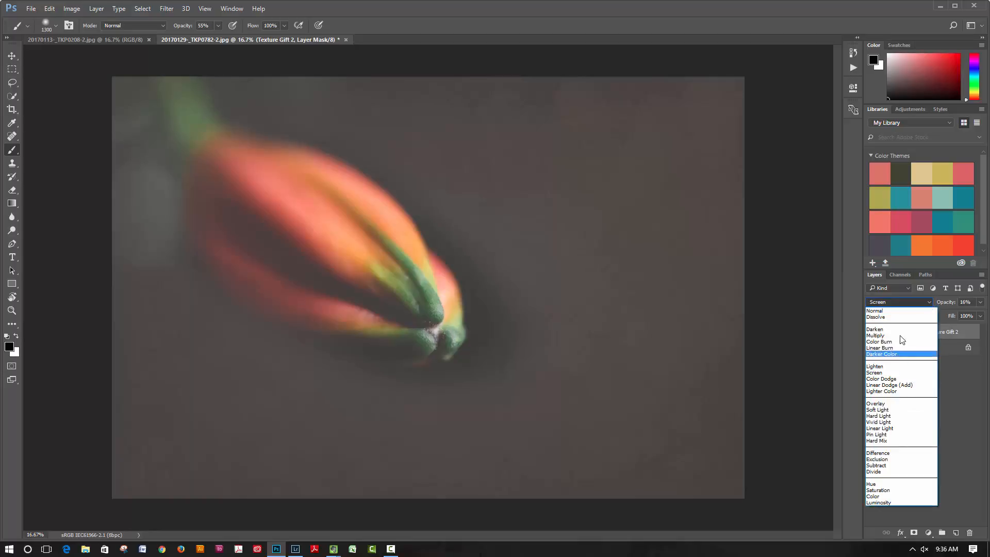
{"action": "left_click", "coordinate": [896, 419]}
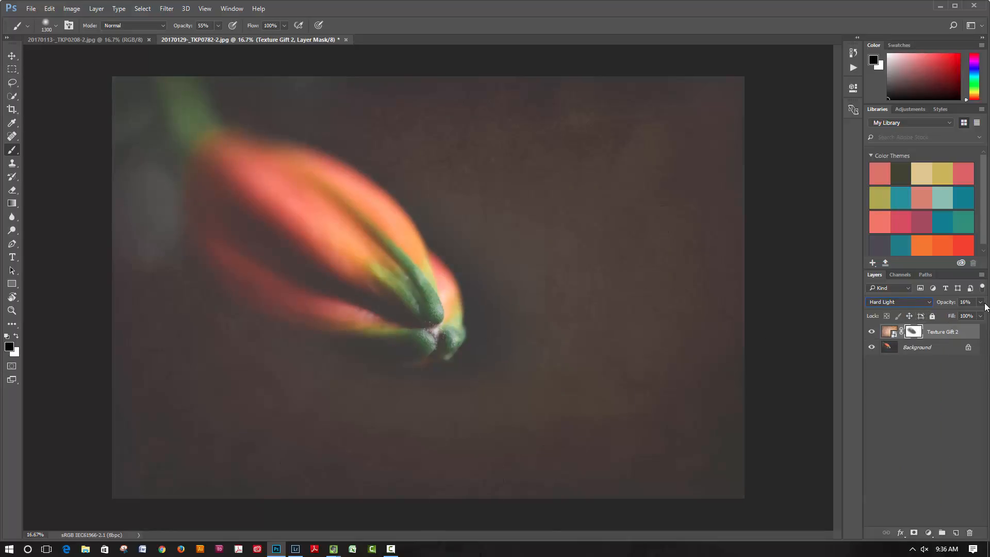
{"action": "left_click", "coordinate": [981, 302]}
{"action": "key", "text": "x"}
{"action": "left_click", "coordinate": [916, 413]}
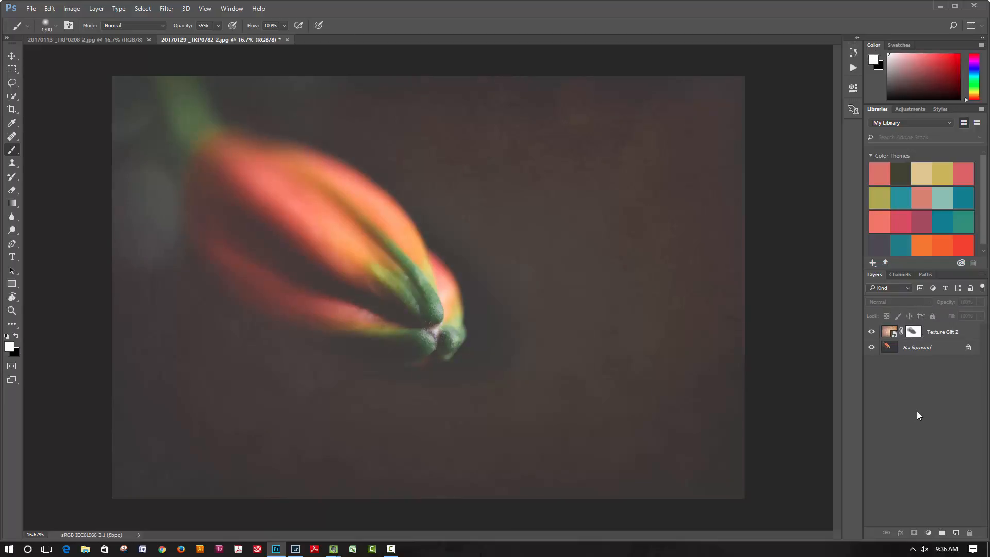